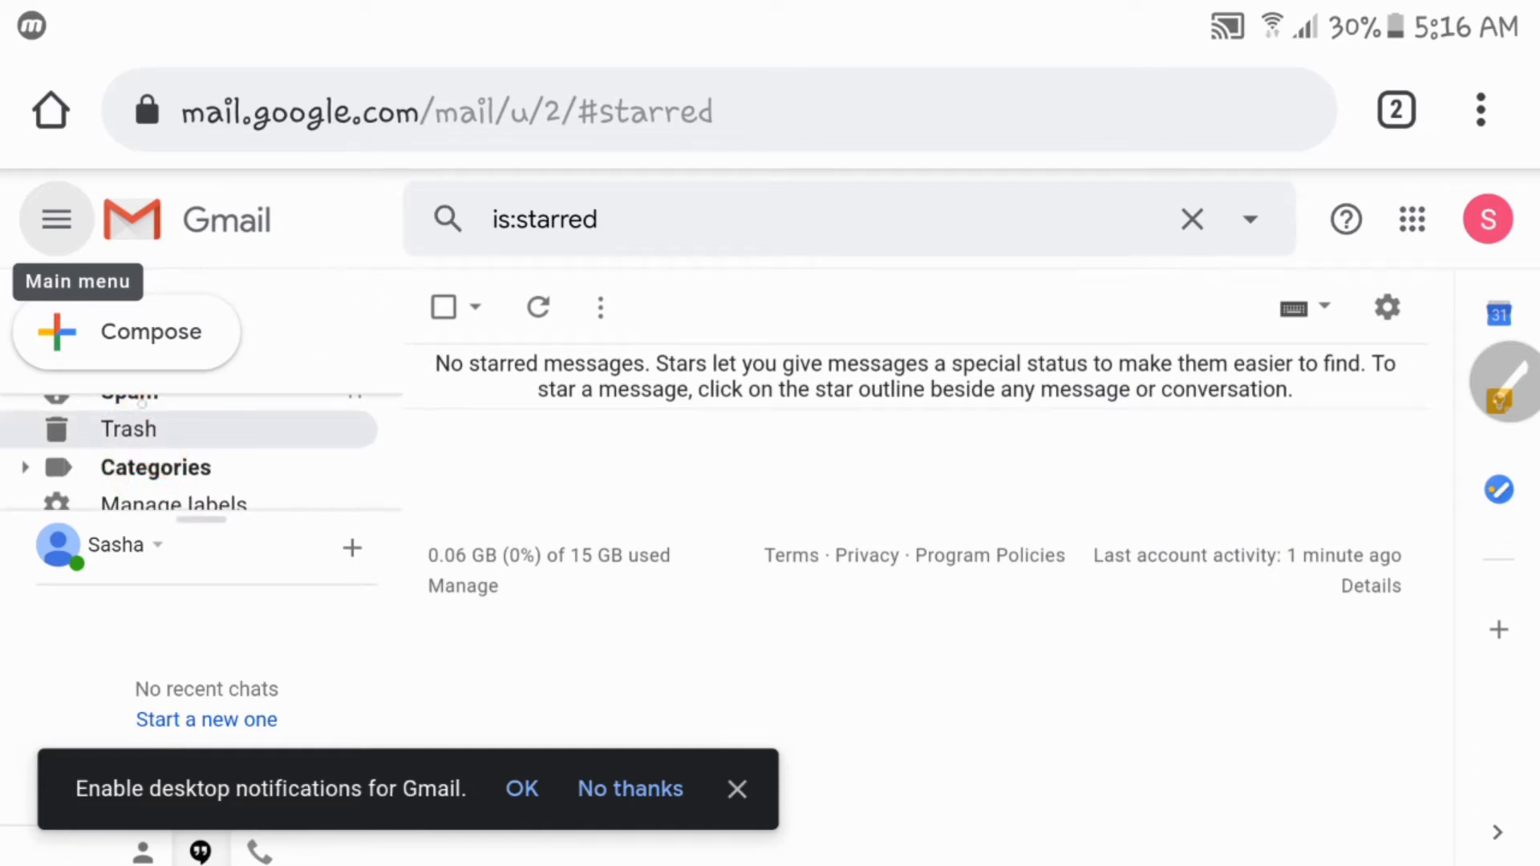
Step: Open the Trash folder listing the 360 deleted conversations, ready to empty
click(129, 429)
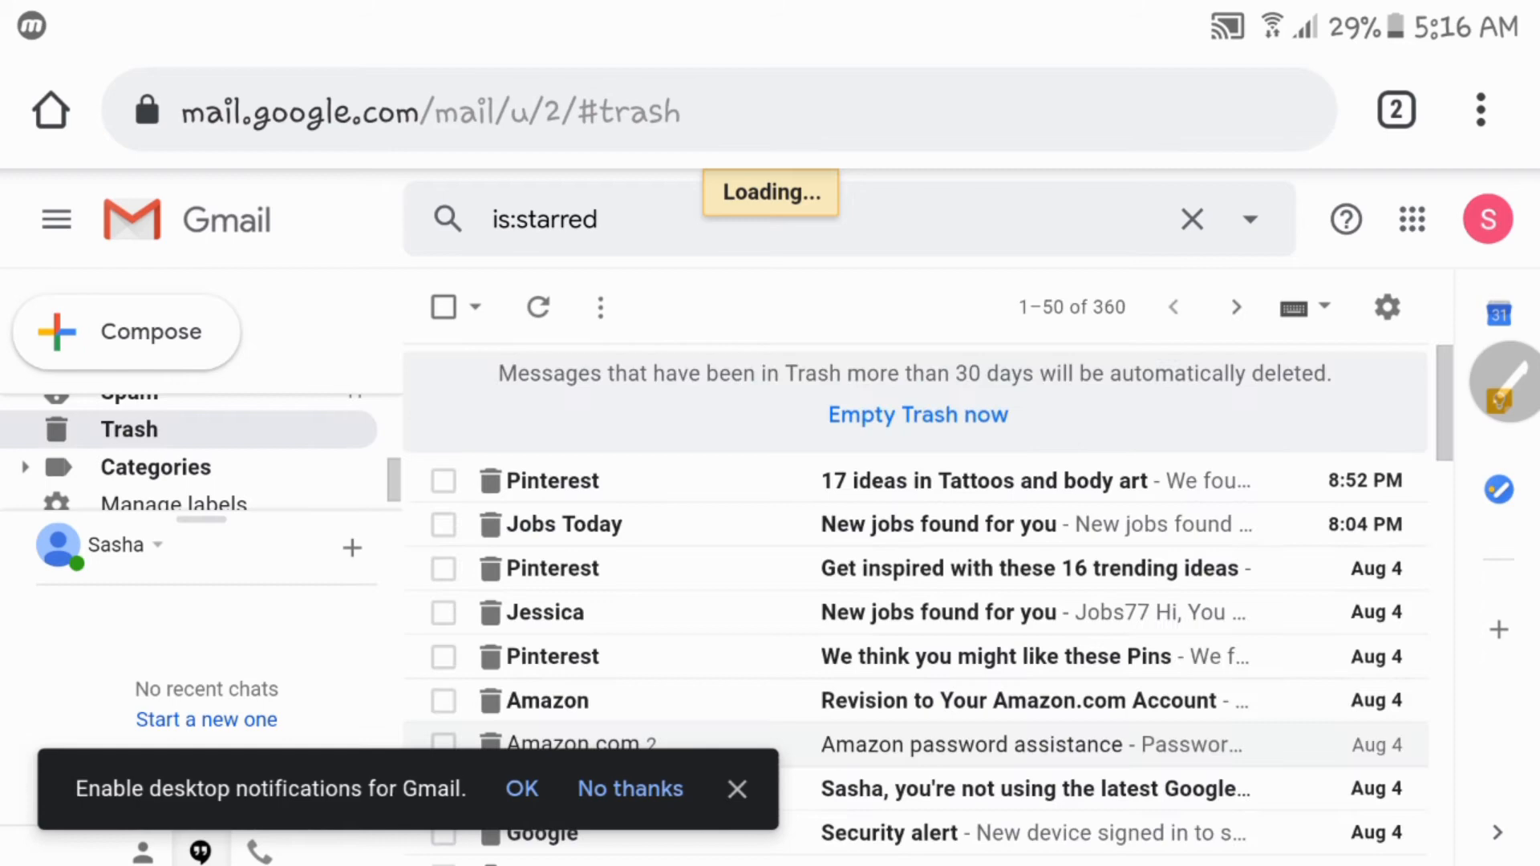